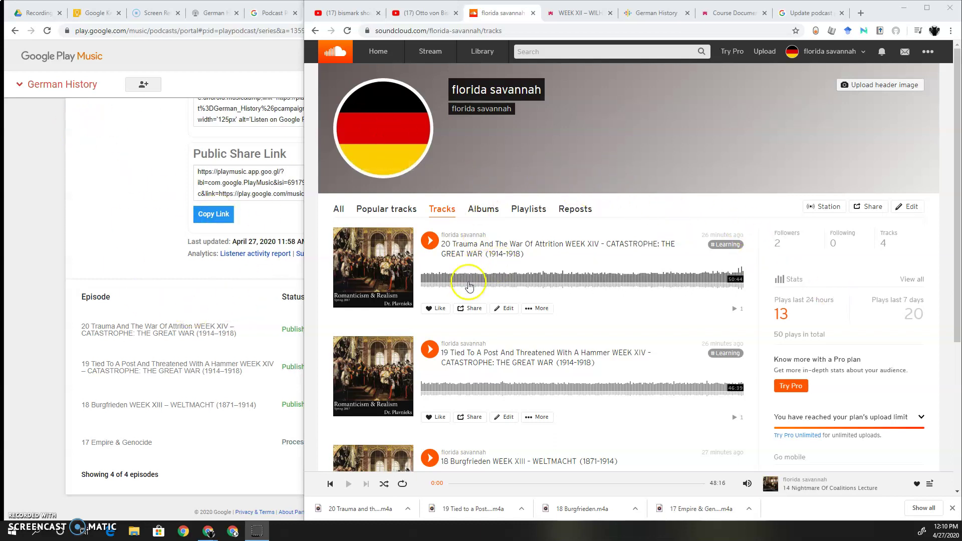
Inspect episode 20's track access and RSS settings, then close its details without saving.
scroll(652, 260, "down", 1)
scroll(651, 260, "down", 4)
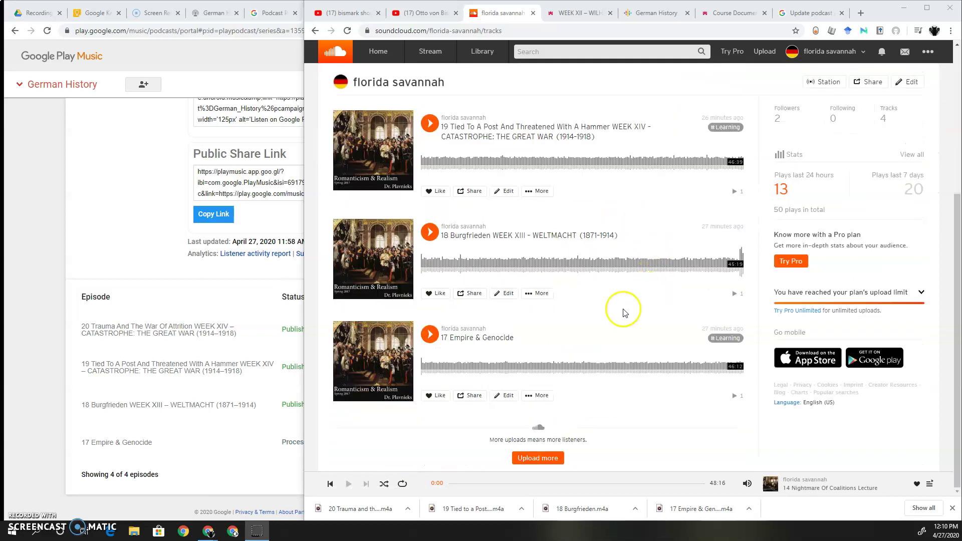
scroll(516, 322, "up", 5)
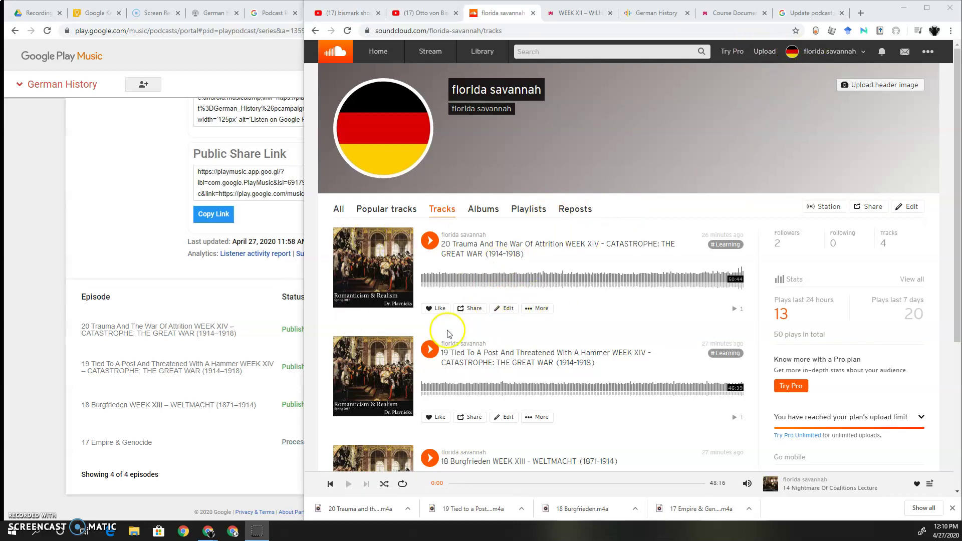
left_click(508, 308)
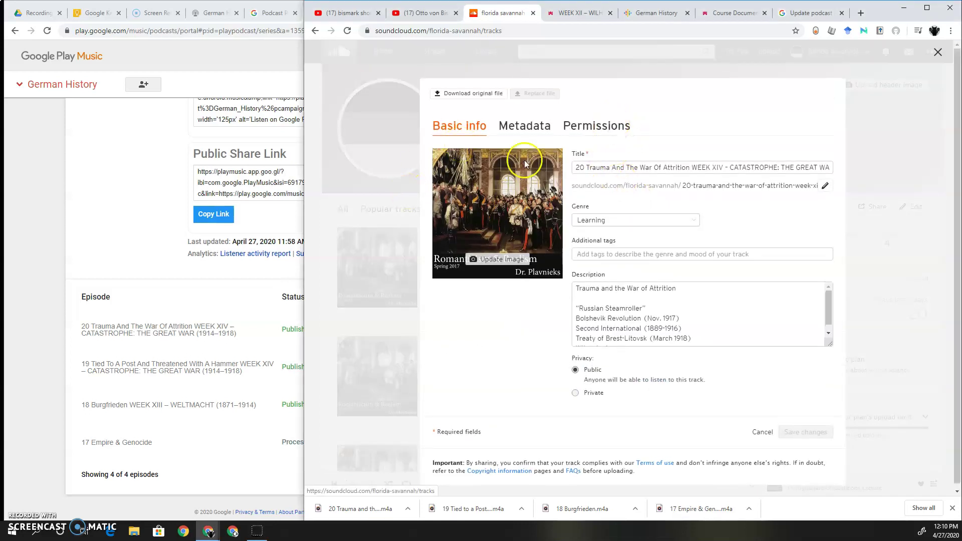
left_click(586, 129)
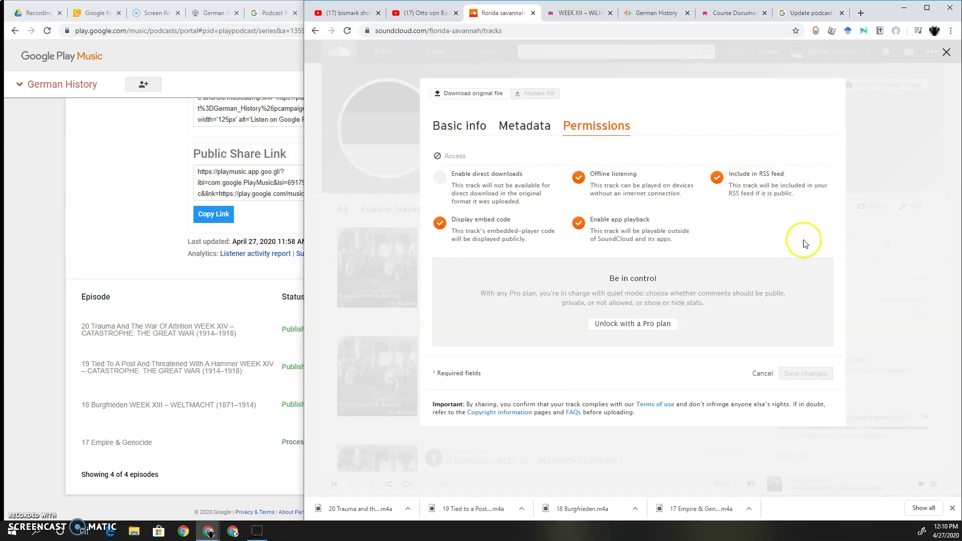
left_click(761, 374)
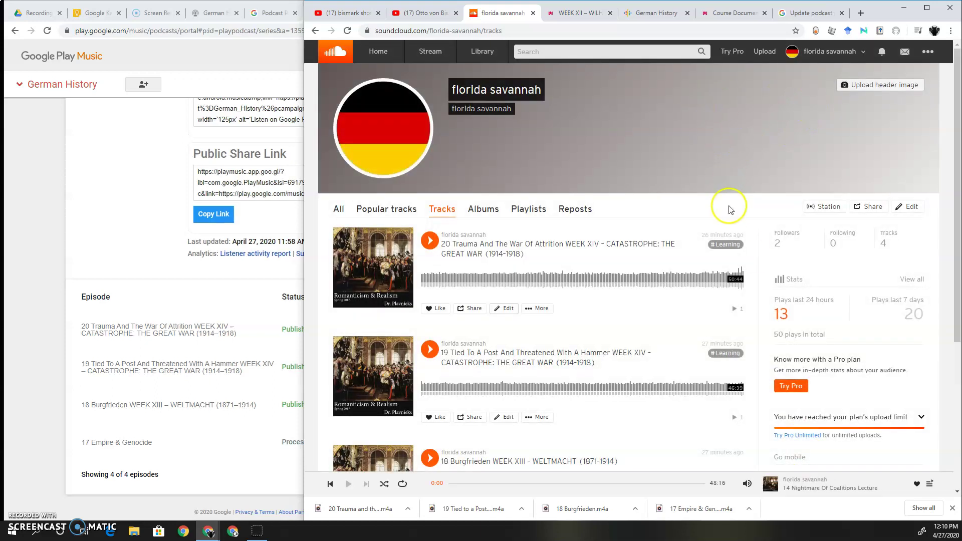
Go to the account settings' Content tab and select the full German History RSS feed address.
left_click(930, 56)
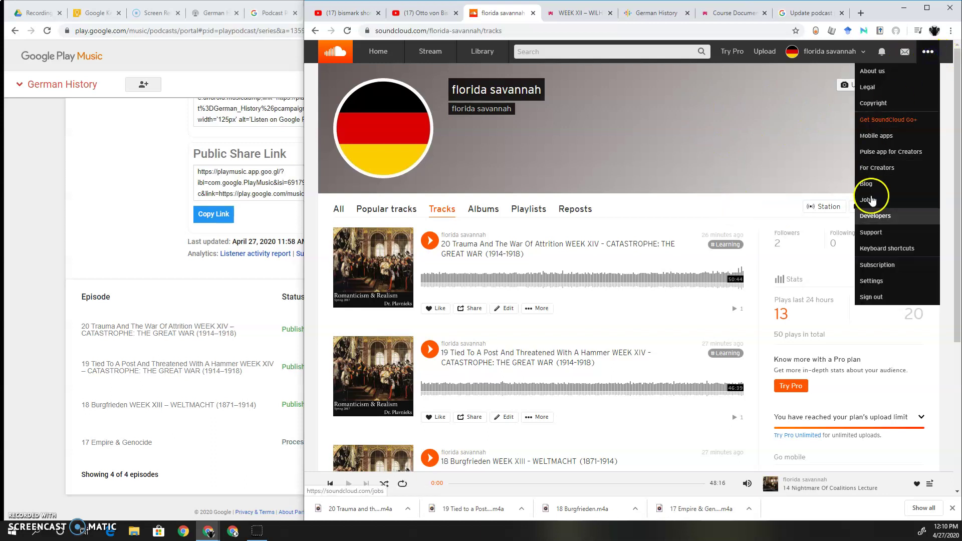
left_click(873, 281)
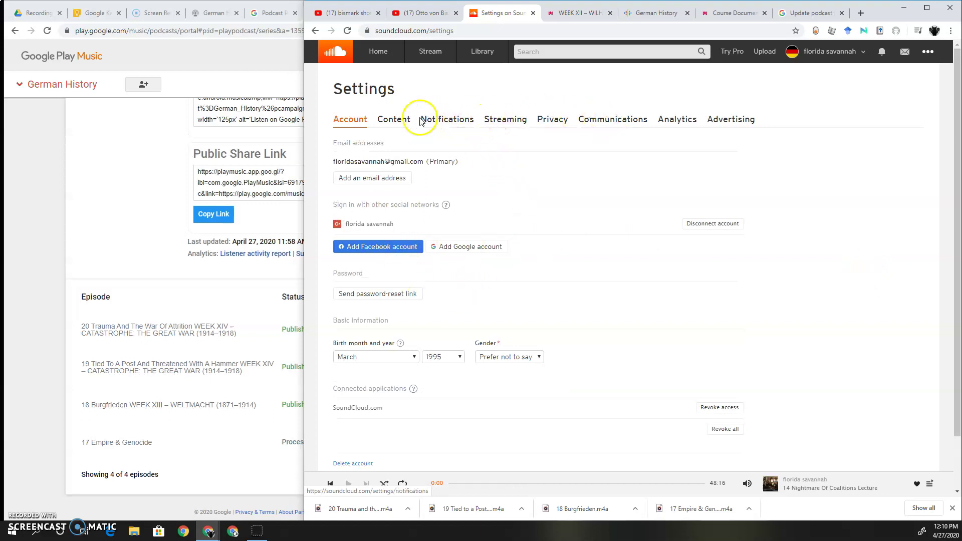
left_click(404, 120)
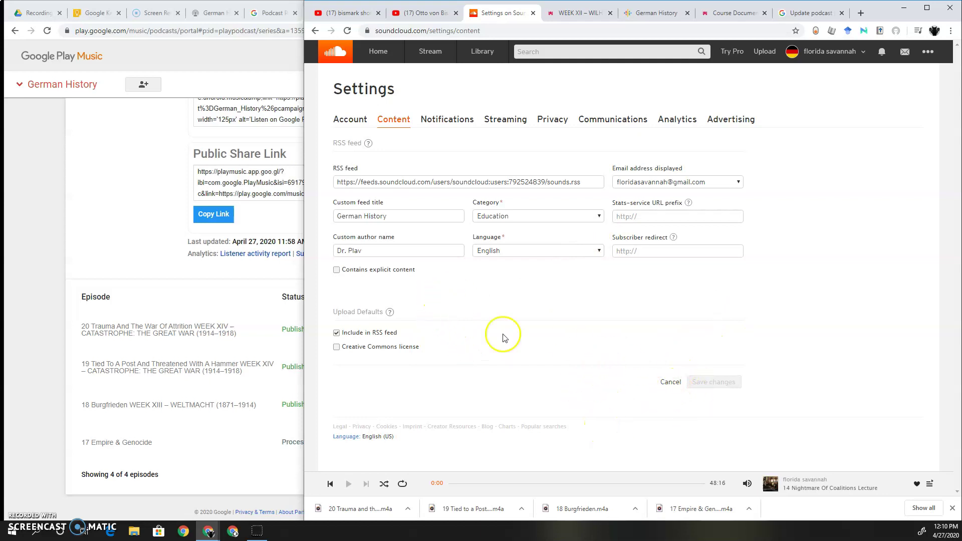
left_click(417, 177)
triple_click(417, 177)
key("ctrl+c")
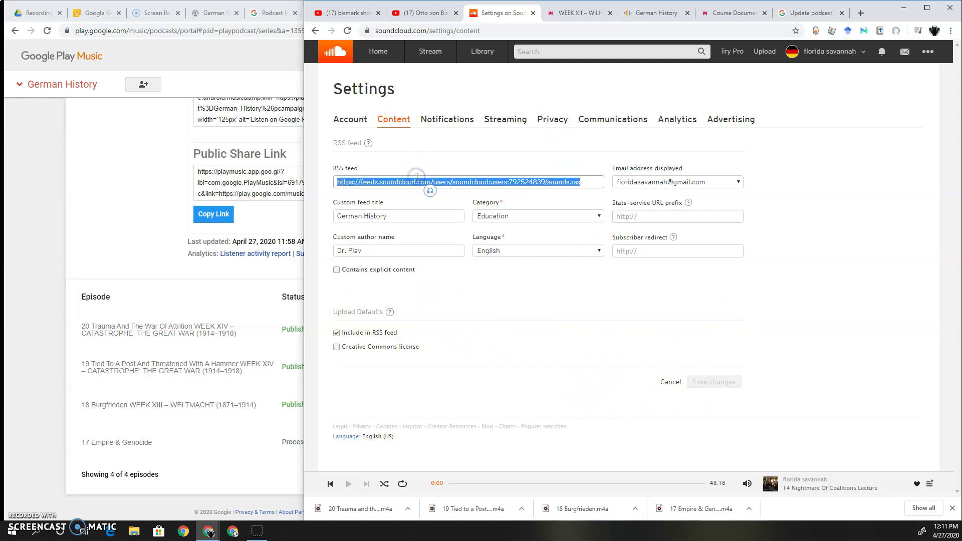
Search Google for 'google podcast upload' in a new browser tab.
left_click(170, 170)
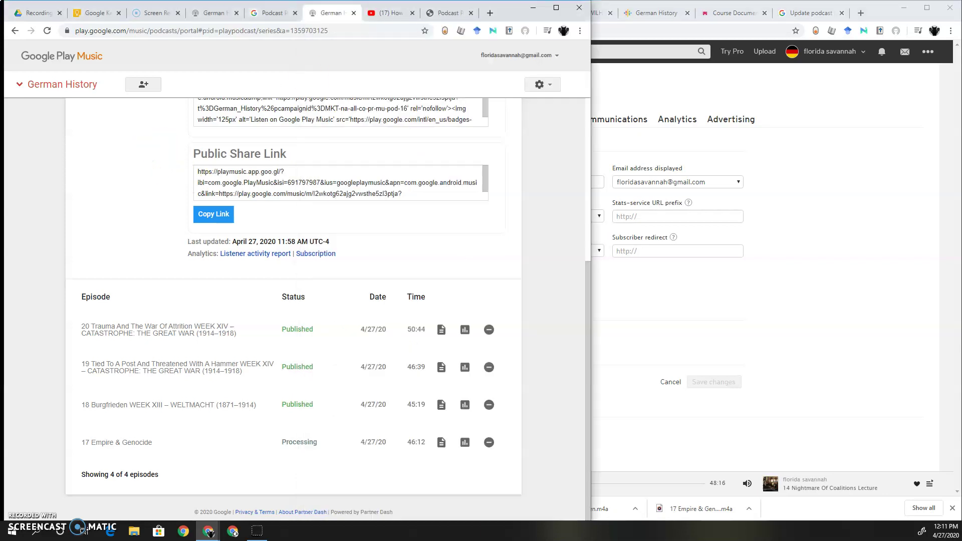
left_click(486, 13)
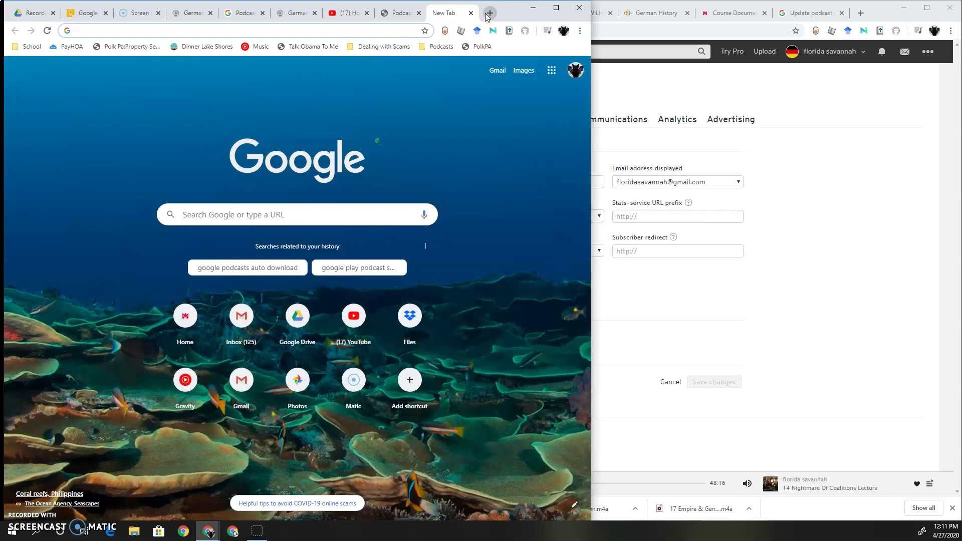
type("google podcast ")
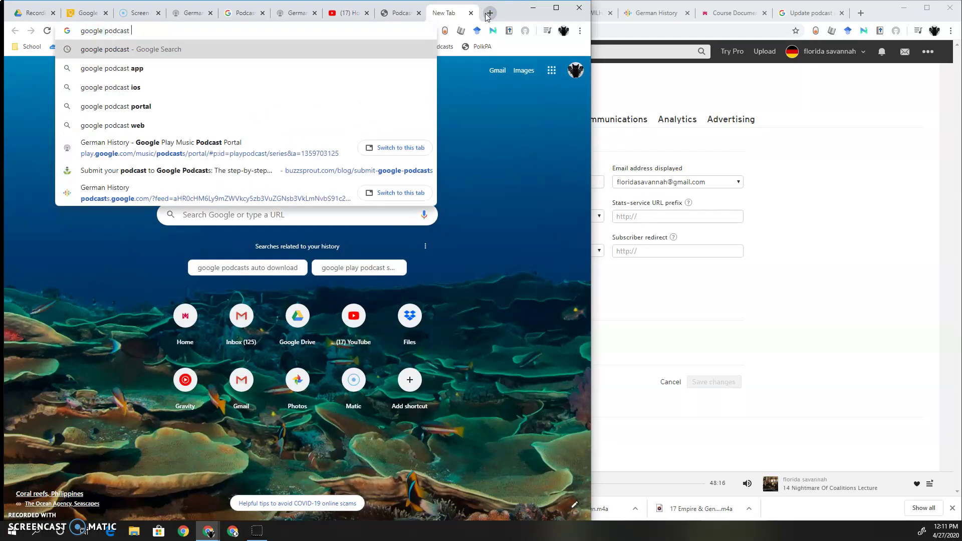
type("uploa")
key("Return")
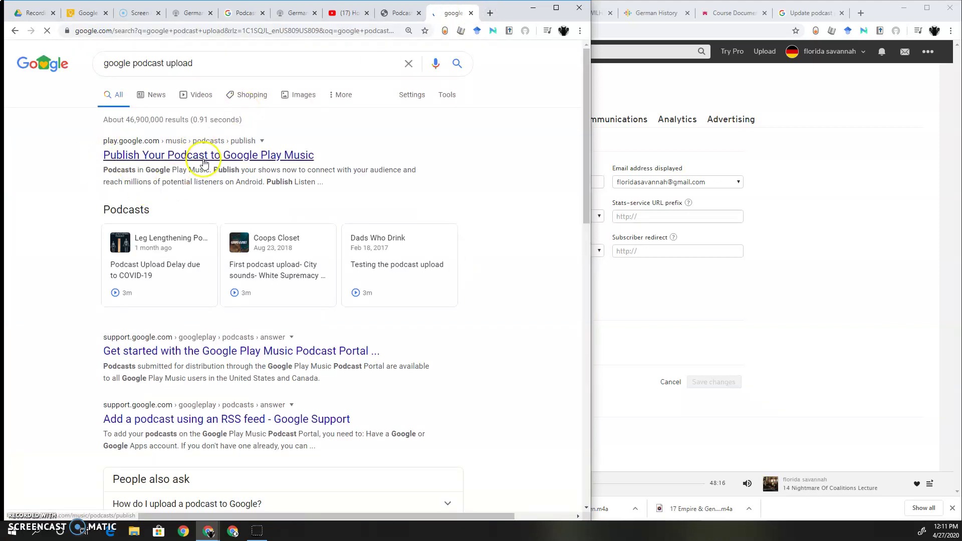
Skip the Google Play Music result and open the 'Add a podcast using an RSS feed' article.
left_click(210, 157)
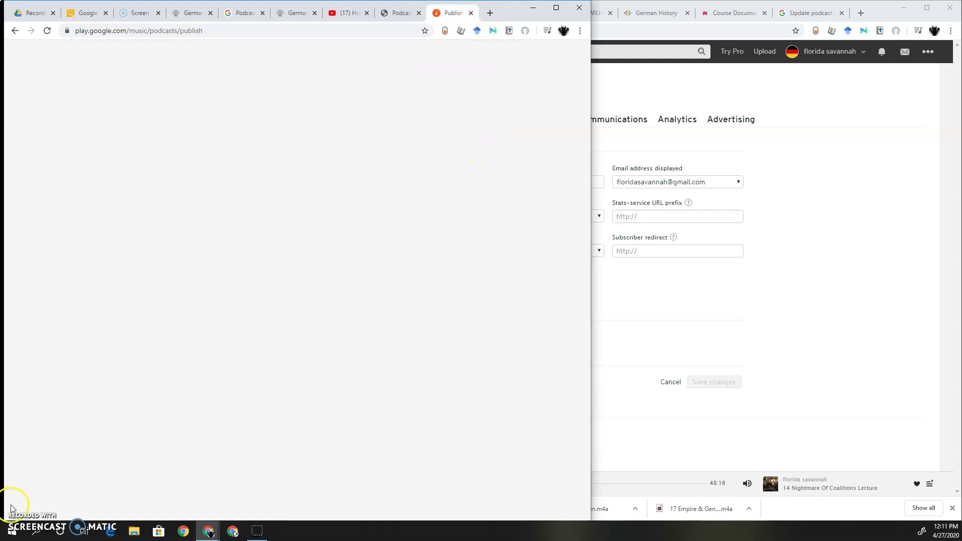
key("alt+Left")
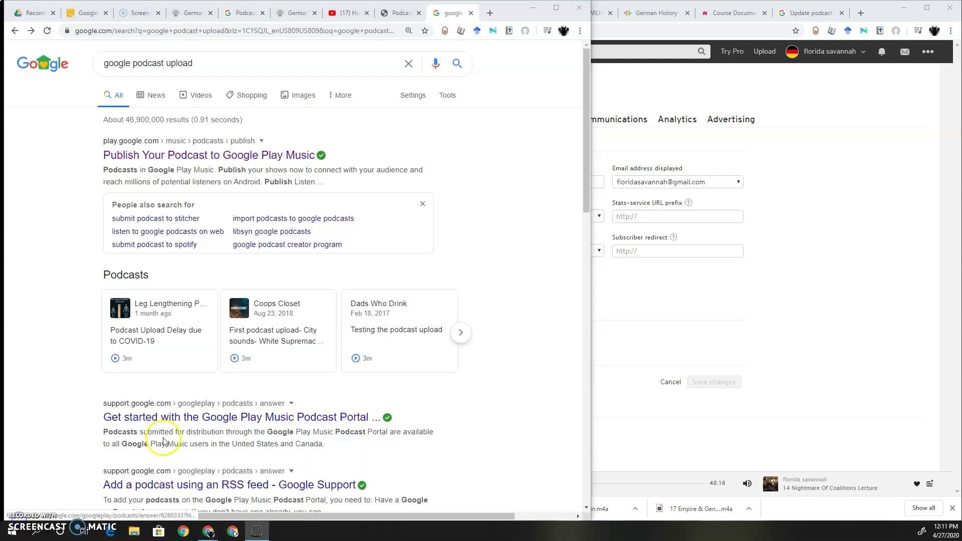
left_click(202, 484)
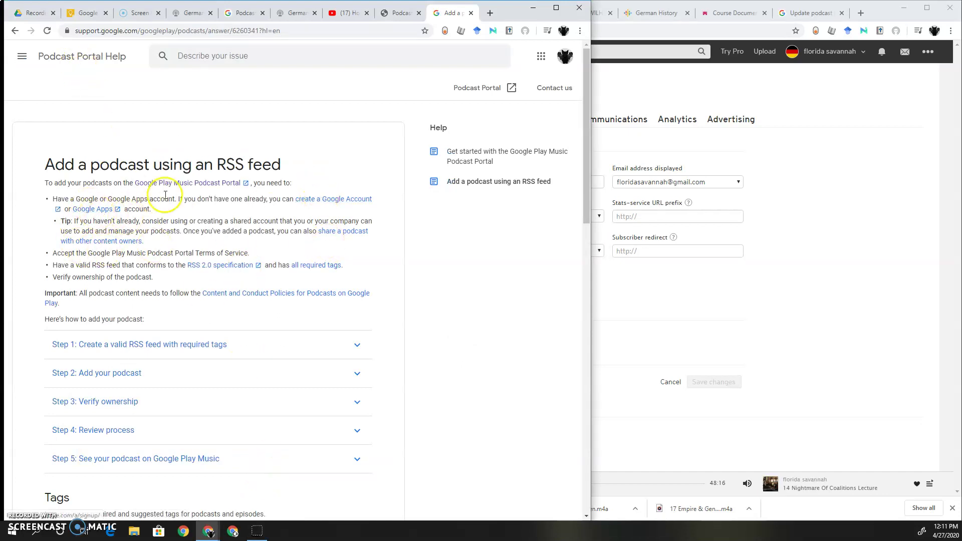
Submit the pasted SoundCloud RSS feed URL as a new podcast in the Podcast Portal.
left_click(189, 183)
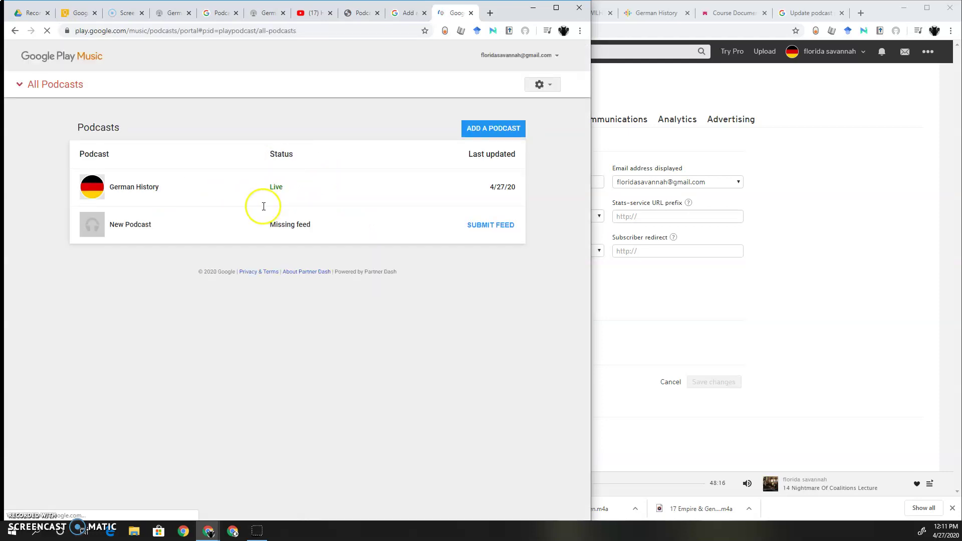
left_click(503, 130)
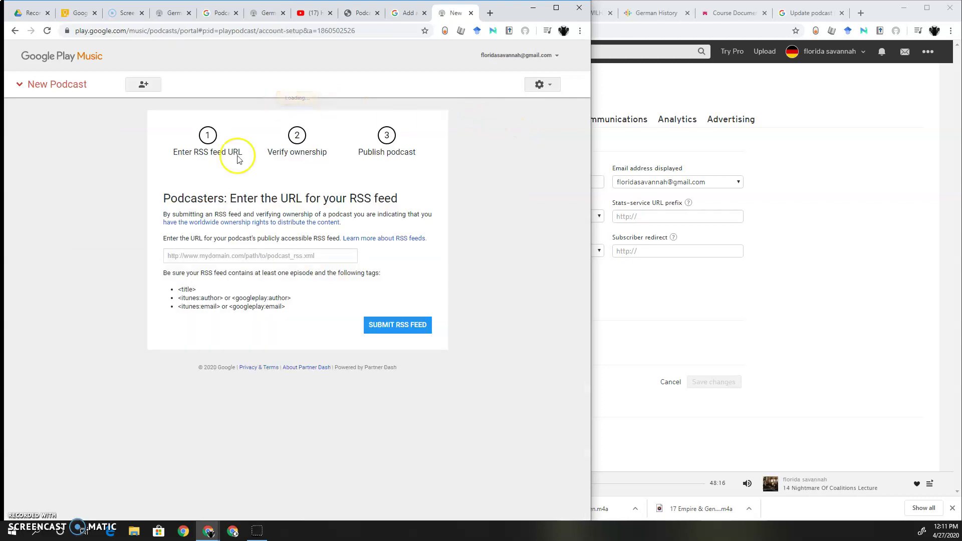
left_click_drag(518, 213, 353, 189)
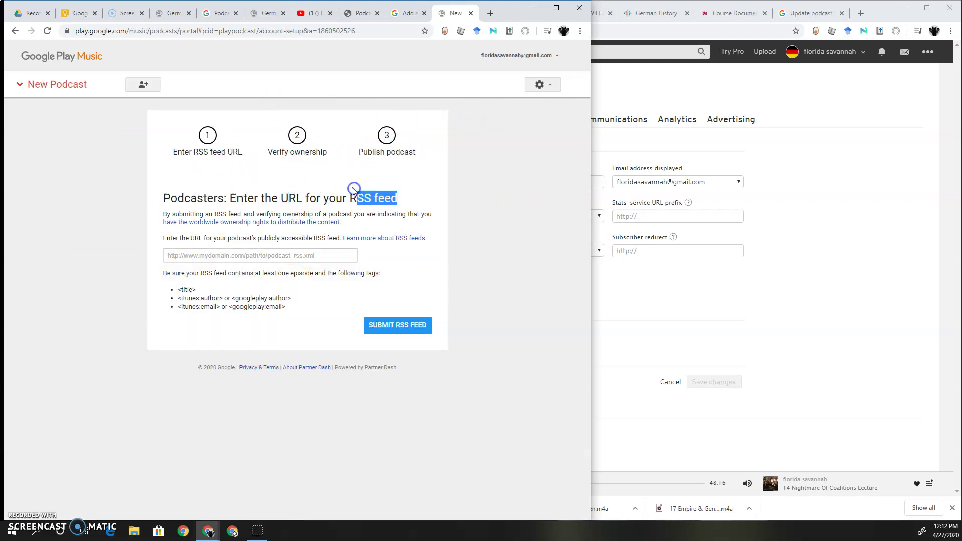
left_click(333, 216)
left_click(237, 257)
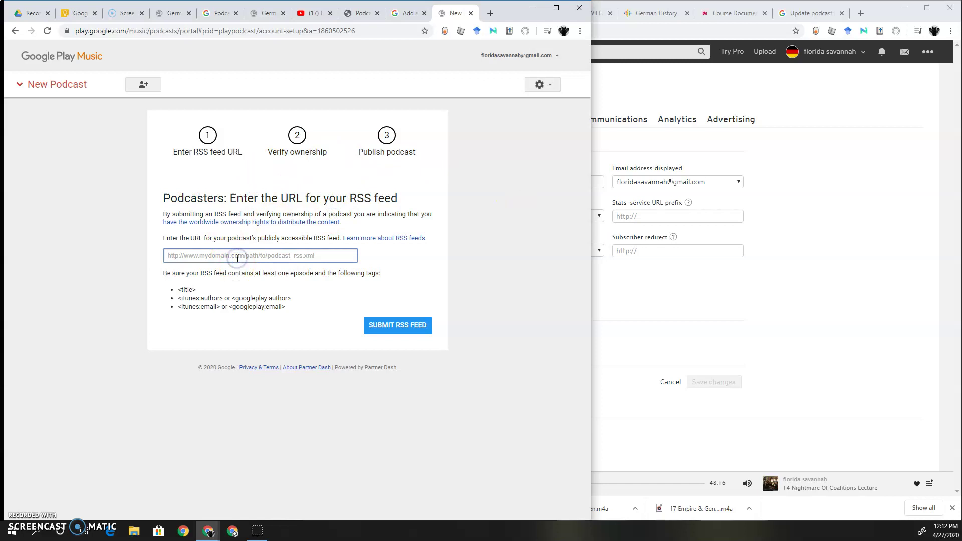
key("ctrl+v")
left_click(419, 325)
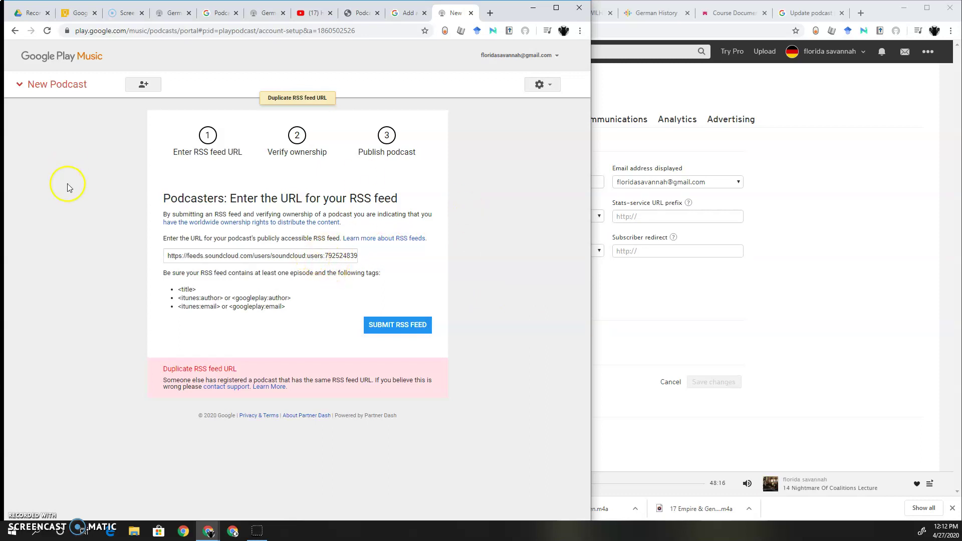
Switch the portal to the German History podcast and review its episode list.
left_click(69, 96)
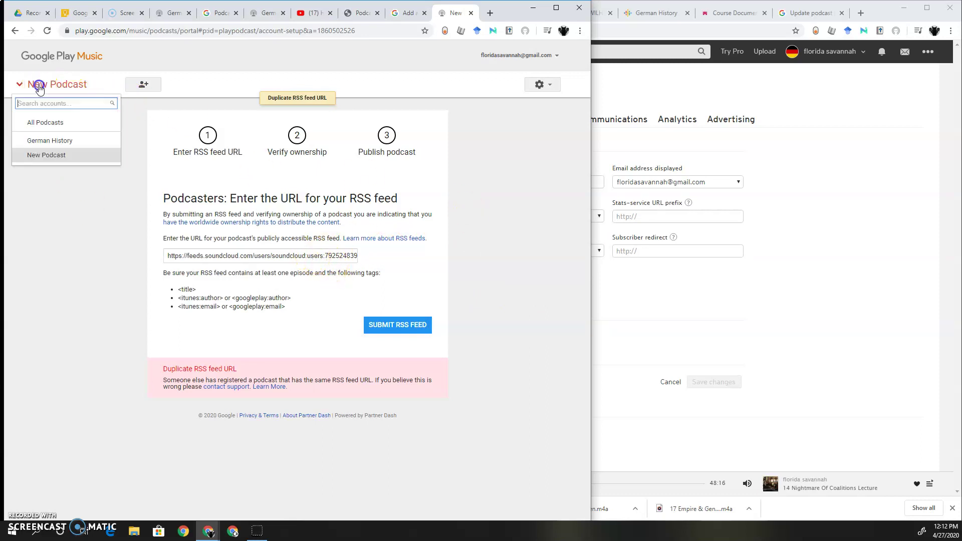
left_click(58, 138)
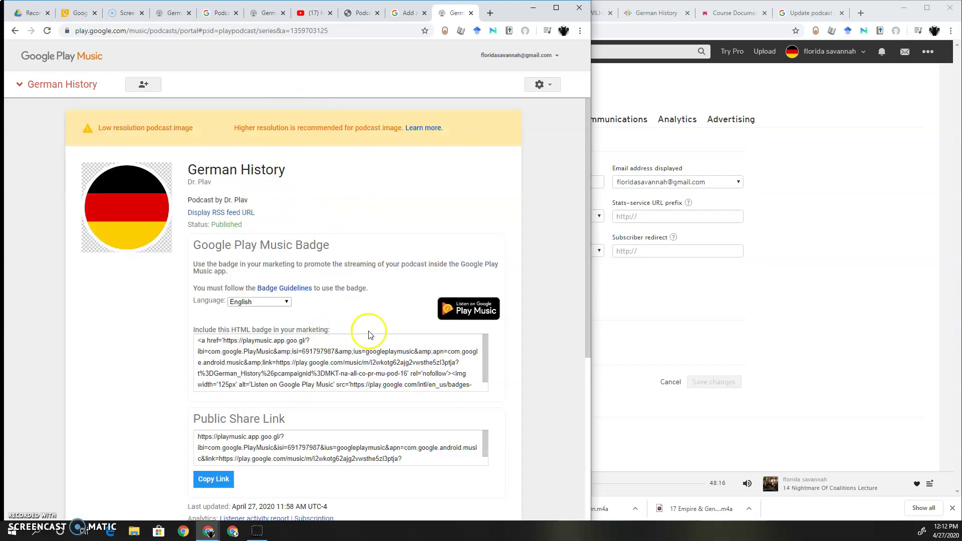
scroll(351, 278, "down", 5)
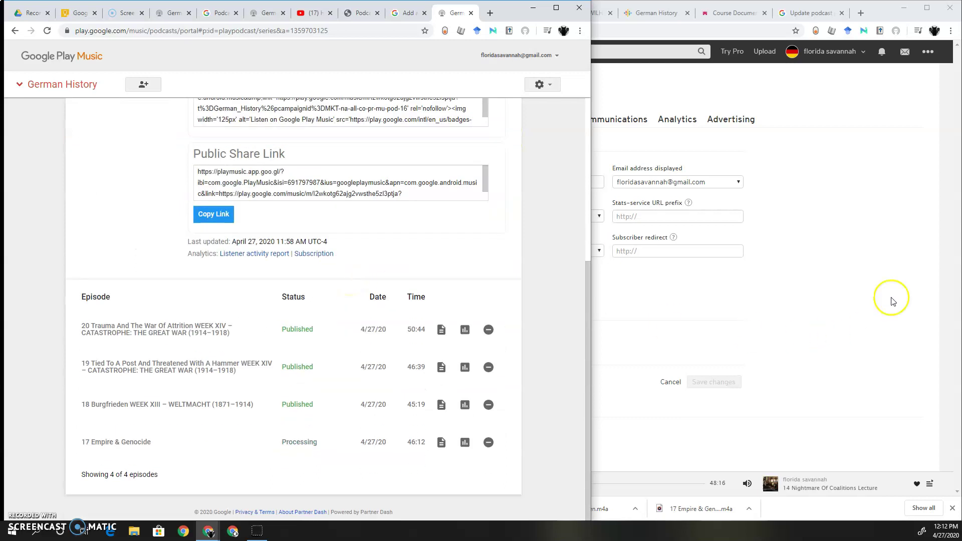
left_click(844, 233)
Dismiss the playback error, scroll the German History episodes, reload the page, and dismiss the error again.
left_click(105, 272)
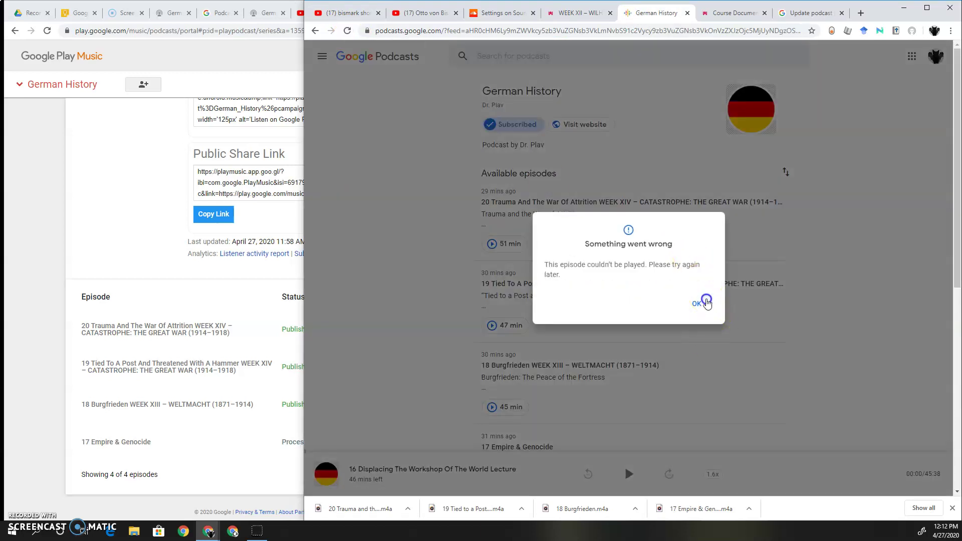
left_click(706, 302)
scroll(455, 253, "down", 4)
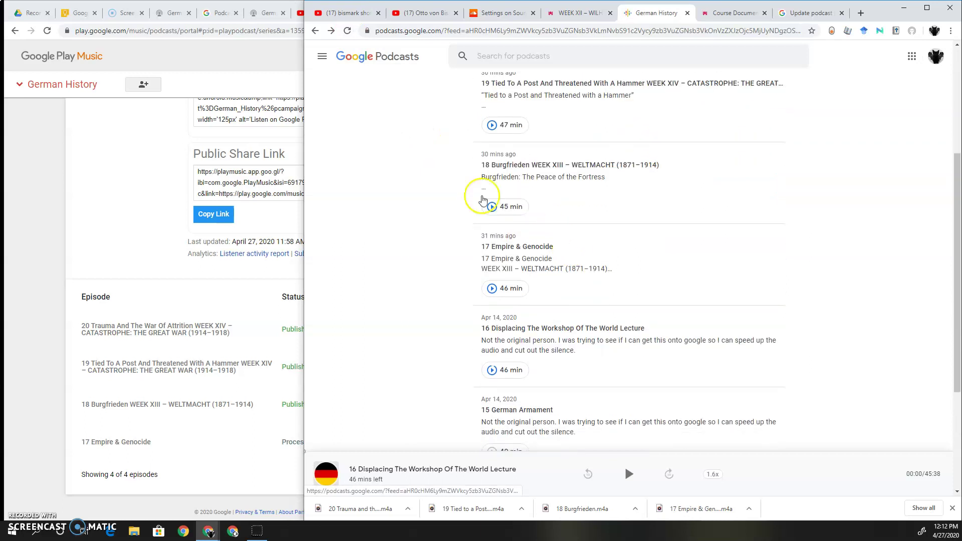
scroll(483, 206, "down", 4)
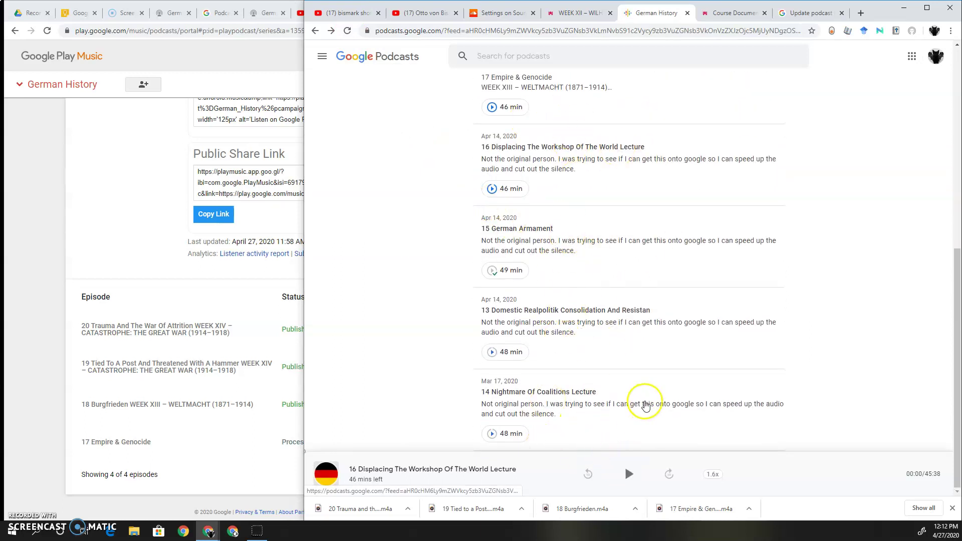
scroll(645, 406, "up", 7)
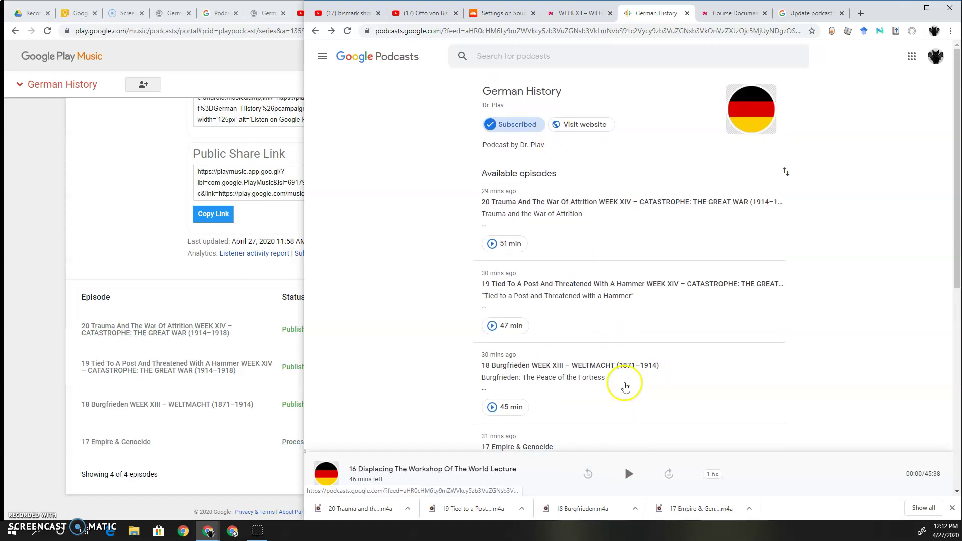
scroll(591, 266, "down", 2)
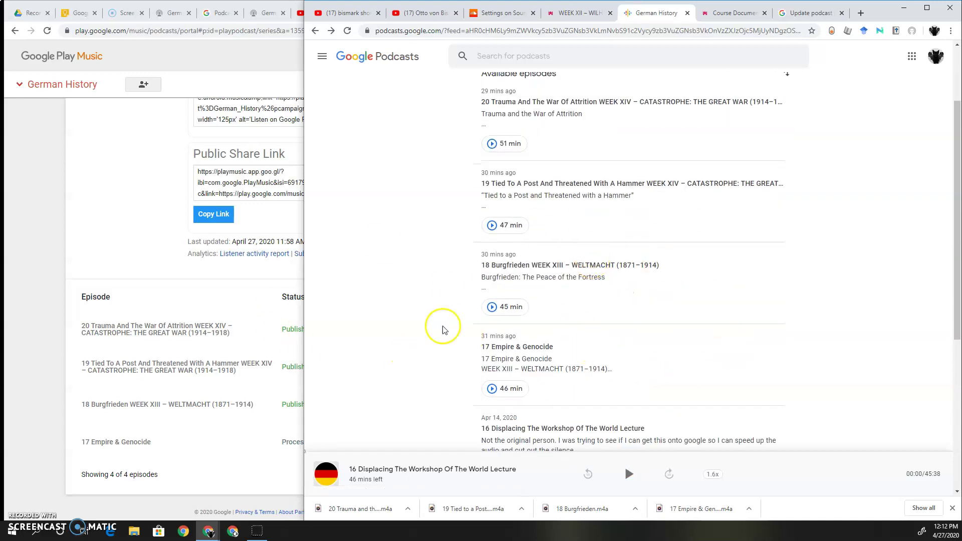
left_click(347, 31)
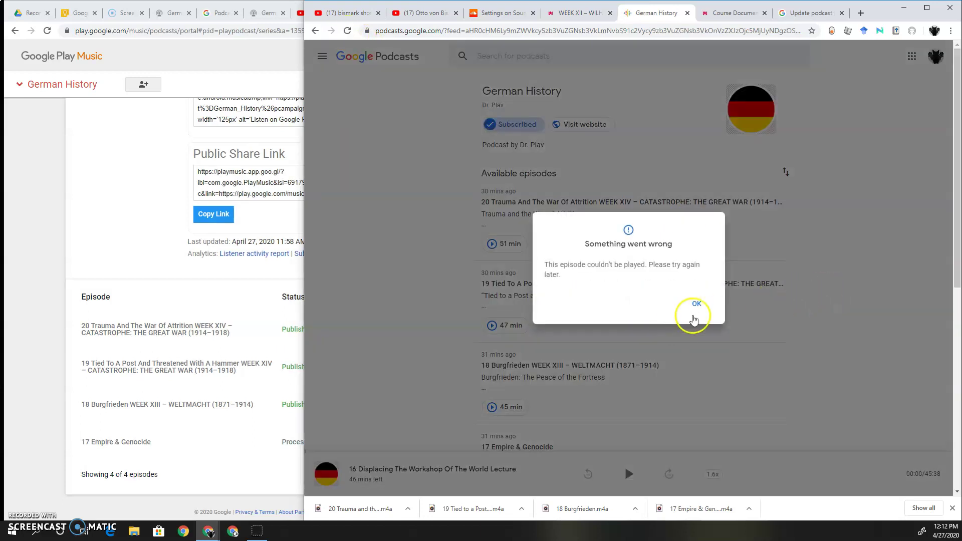
left_click(694, 306)
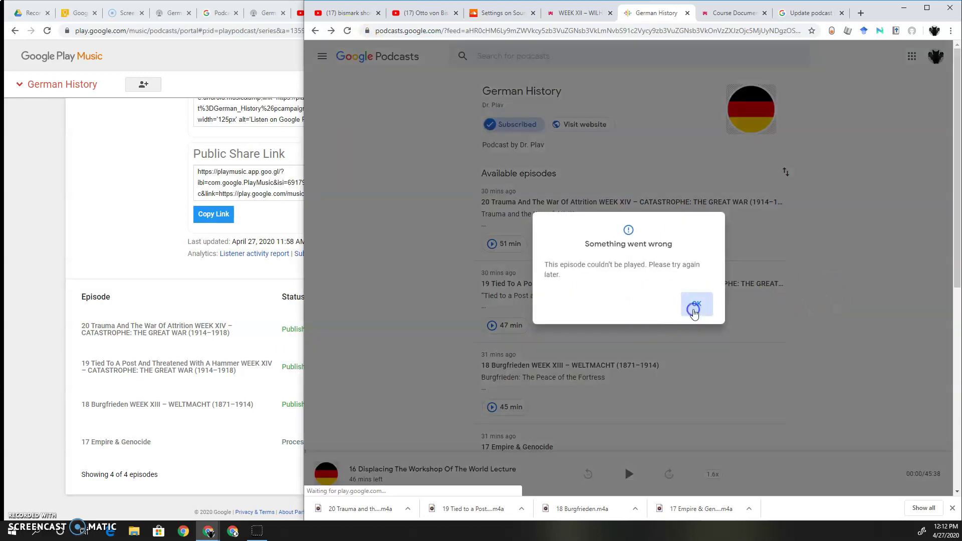